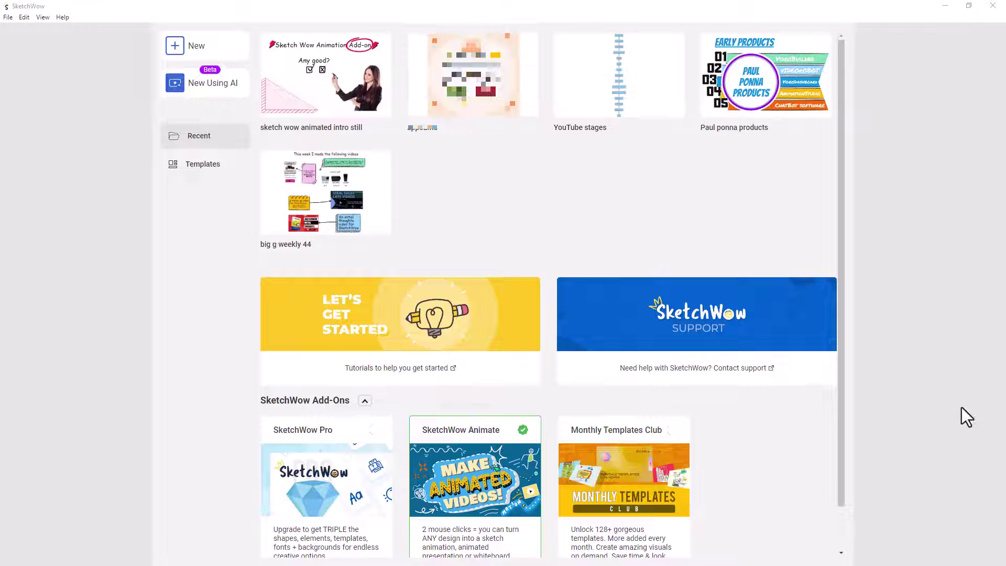
{"action": "left_click_drag", "start_coordinate": [842, 380], "coordinate": [848, 456]}
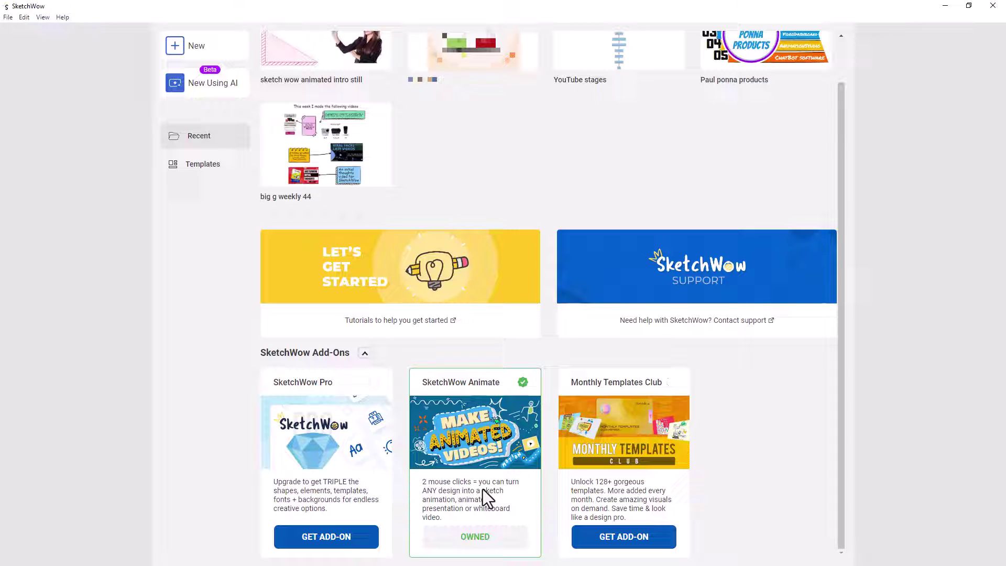
{"action": "scroll", "coordinate": [481, 403], "scroll_direction": "up", "scroll_amount": 2}
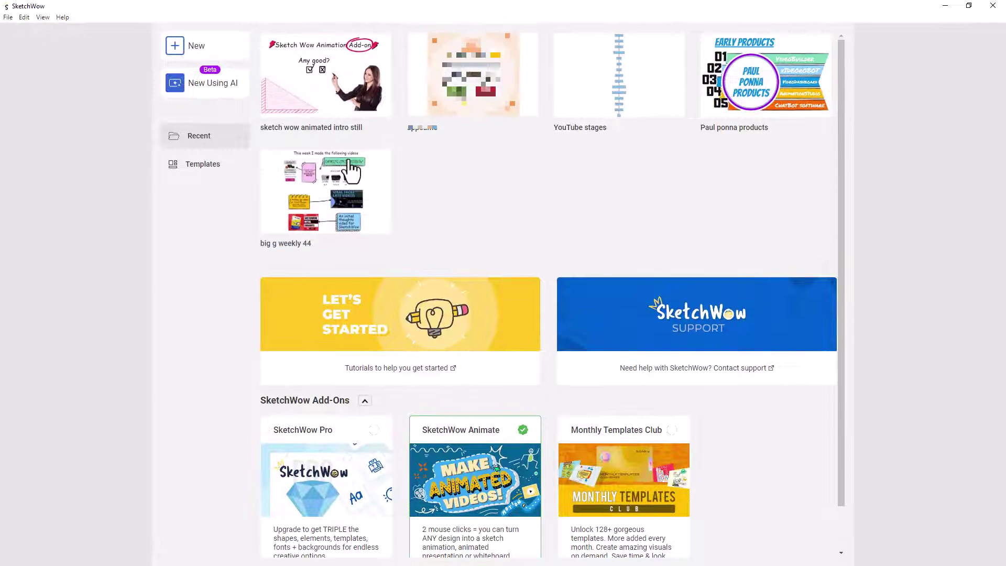
Step: Open the 'sketch wow animated intro still' project, skip the tour, and select the left lightning bolt
{"action": "left_click", "coordinate": [348, 79]}
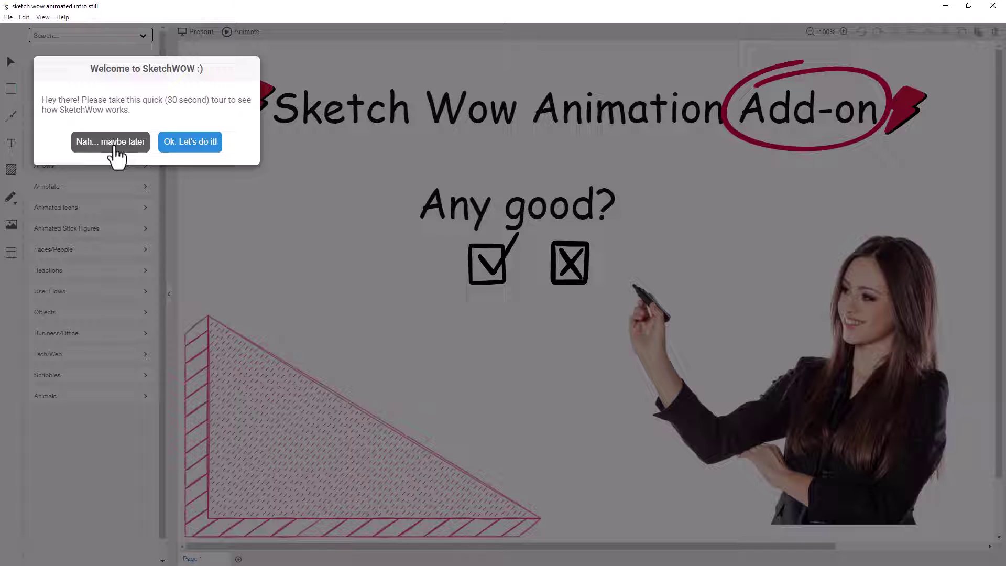
{"action": "left_click", "coordinate": [111, 143]}
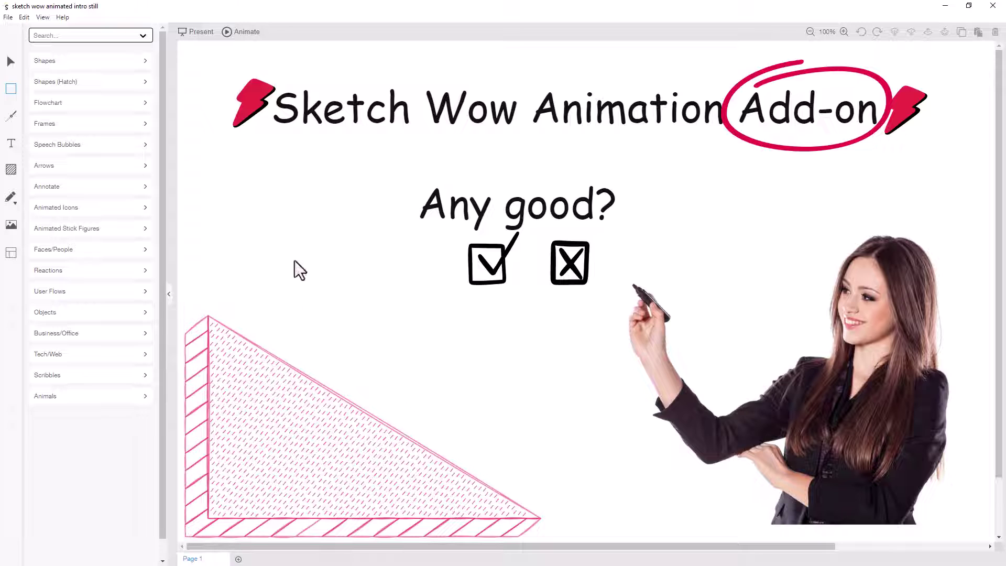
{"action": "left_click", "coordinate": [852, 326]}
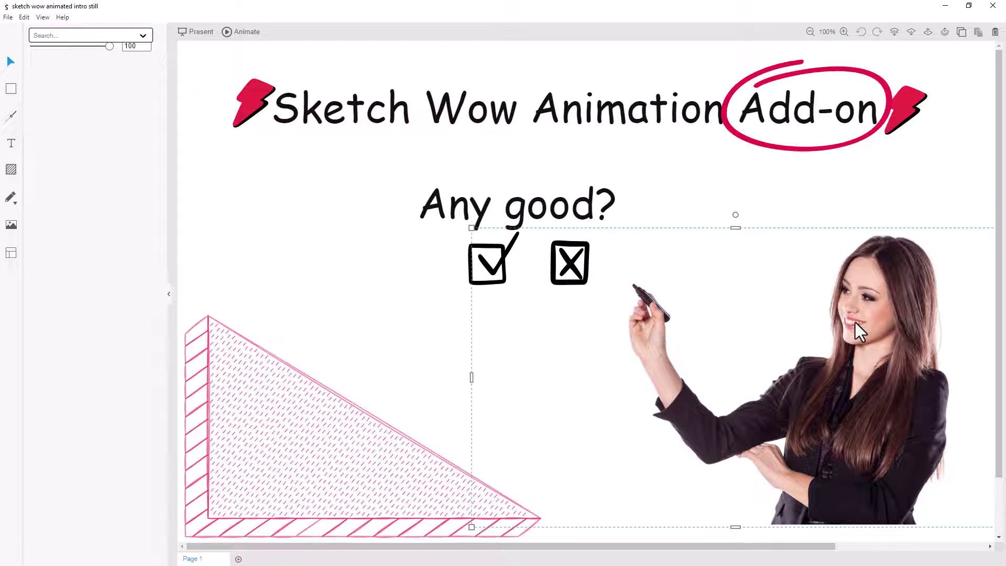
{"action": "left_click", "coordinate": [210, 178]}
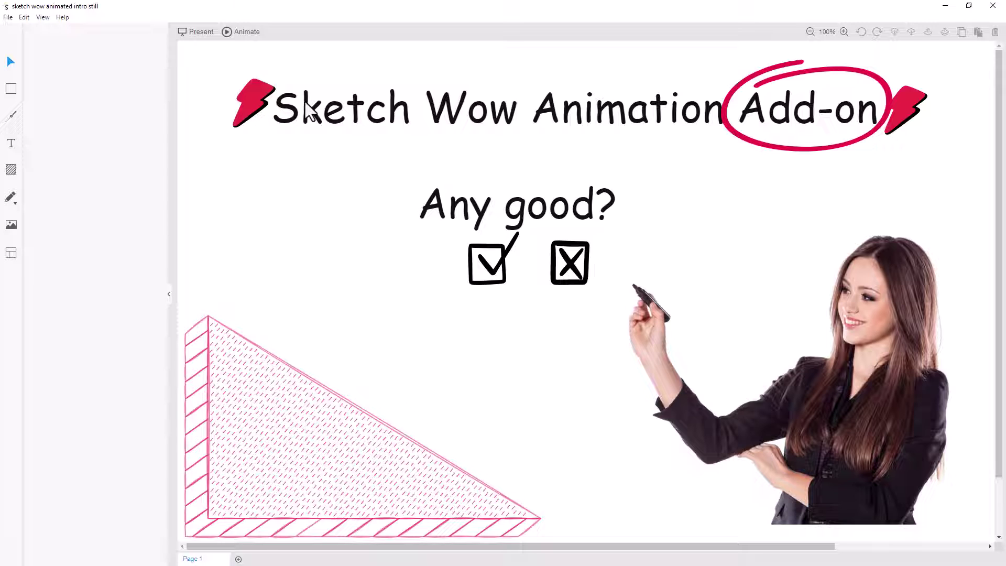
{"action": "left_click", "coordinate": [263, 112]}
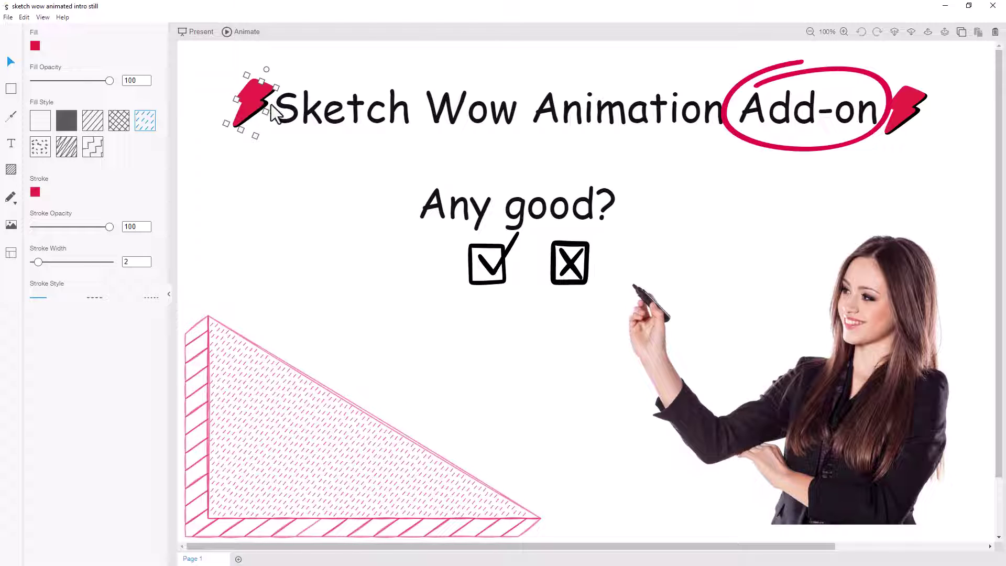
Step: Review the Page tab's transition options, leaving the page transition at None
{"action": "left_click", "coordinate": [241, 32]}
{"action": "left_click", "coordinate": [130, 36]}
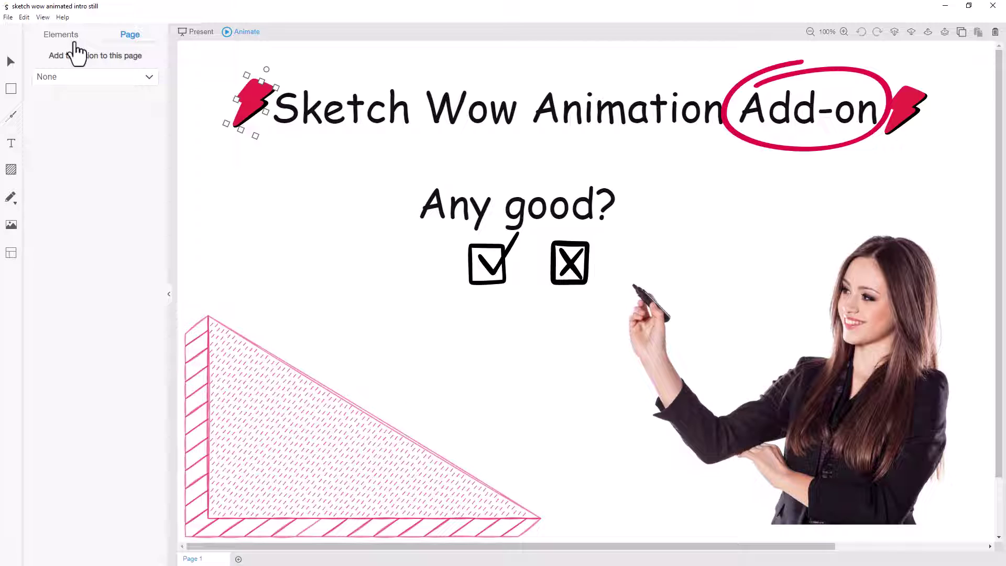
{"action": "left_click", "coordinate": [125, 79]}
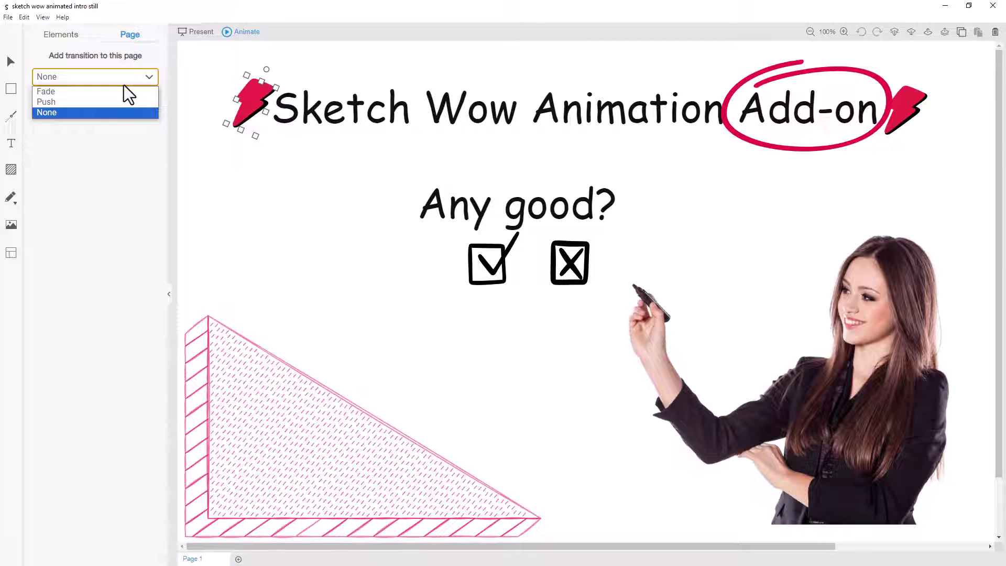
{"action": "left_click", "coordinate": [126, 120]}
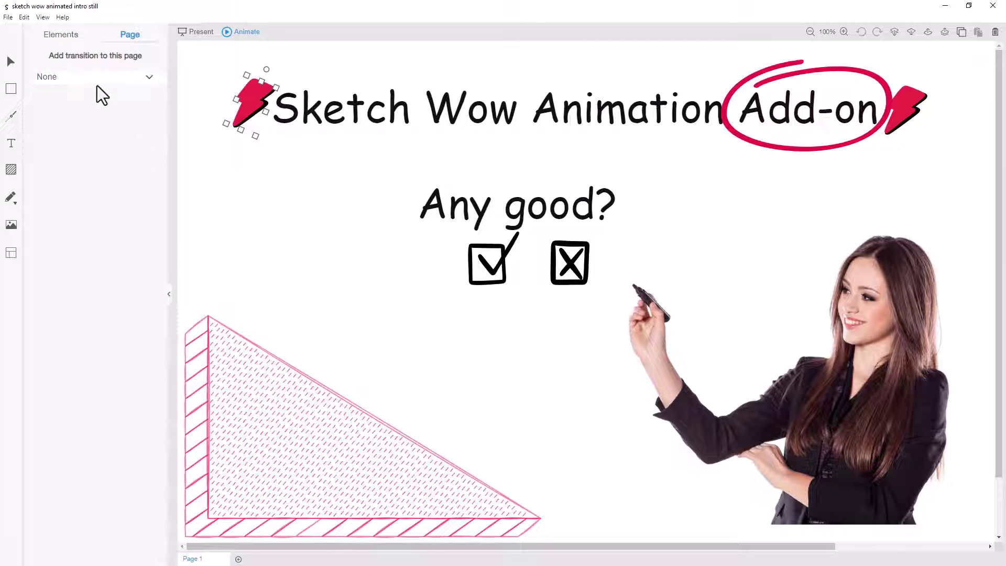
Step: Back in the Elements list, inspect the title's Typewriter effect settings, then deselect the title
{"action": "left_click", "coordinate": [61, 35]}
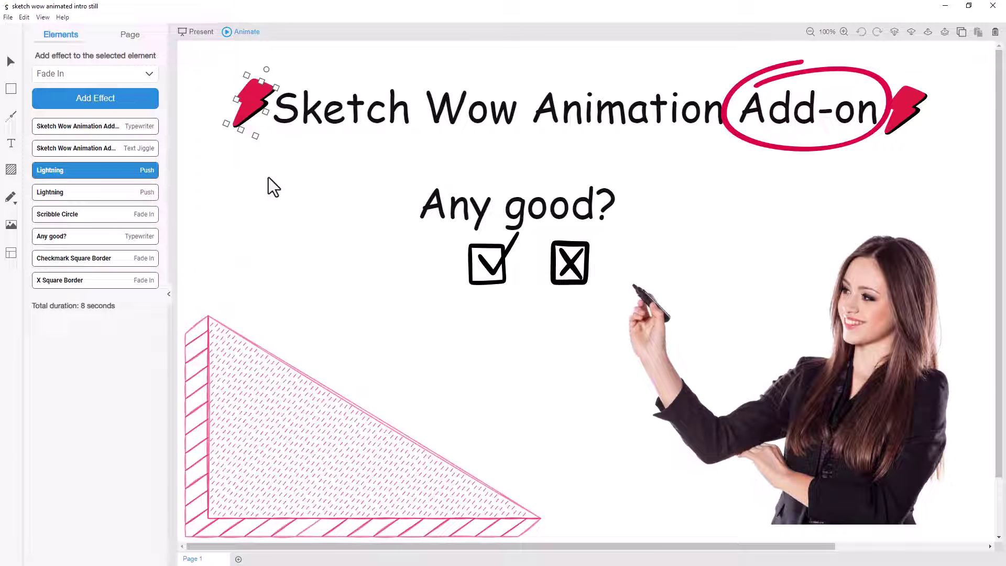
{"action": "left_click", "coordinate": [118, 127]}
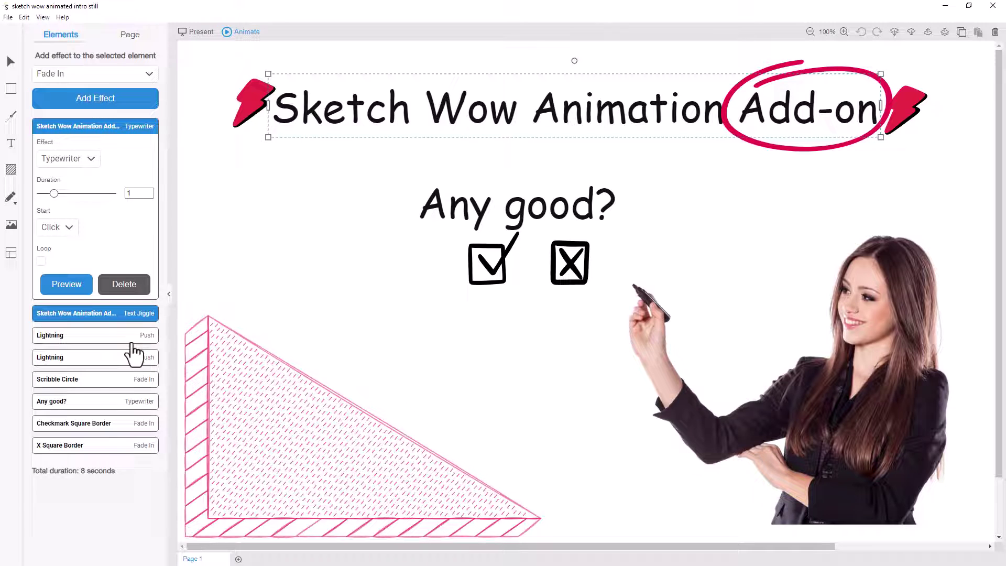
{"action": "left_click", "coordinate": [210, 192]}
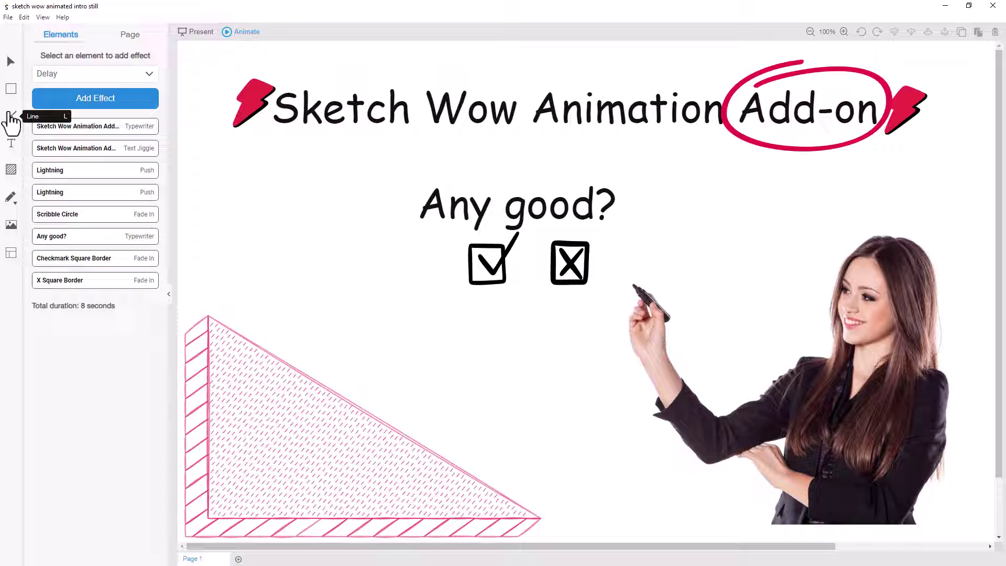
Step: Insert a question-mark shape from the shape library search
{"action": "left_click", "coordinate": [11, 91]}
{"action": "left_click", "coordinate": [66, 36]}
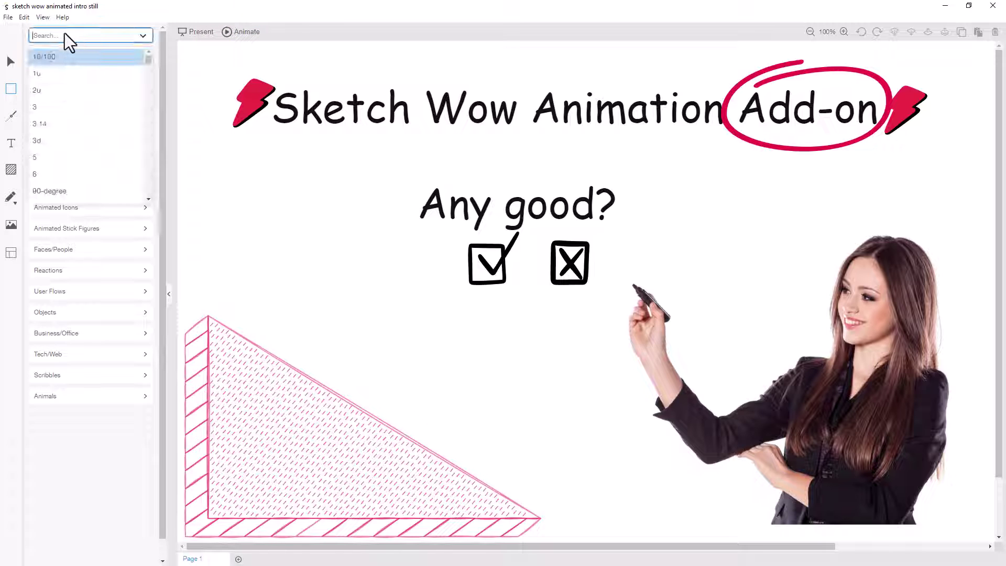
{"action": "type", "text": "?"}
{"action": "key", "text": "Return"}
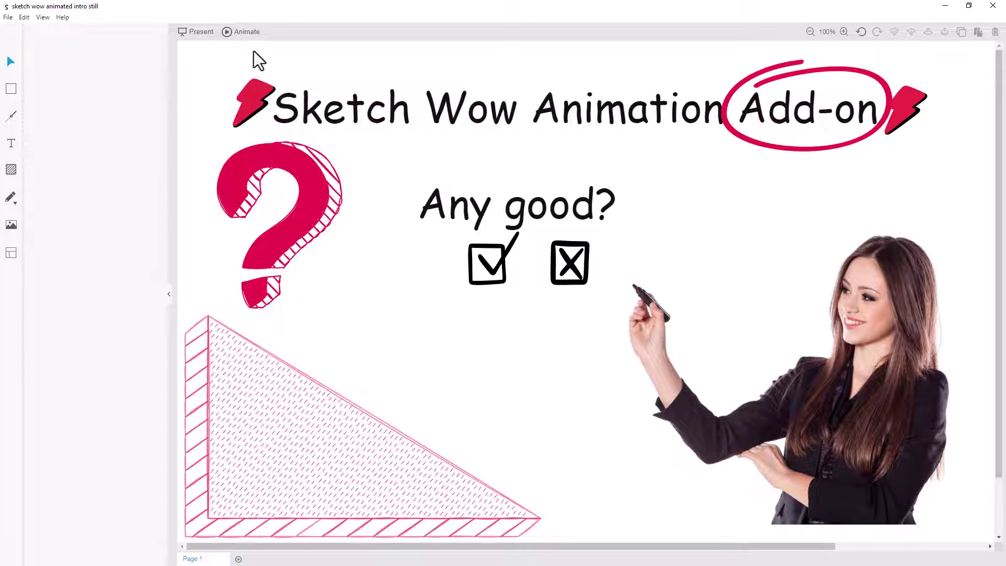
Step: Give the selected question mark a Draw effect
{"action": "left_click", "coordinate": [246, 35]}
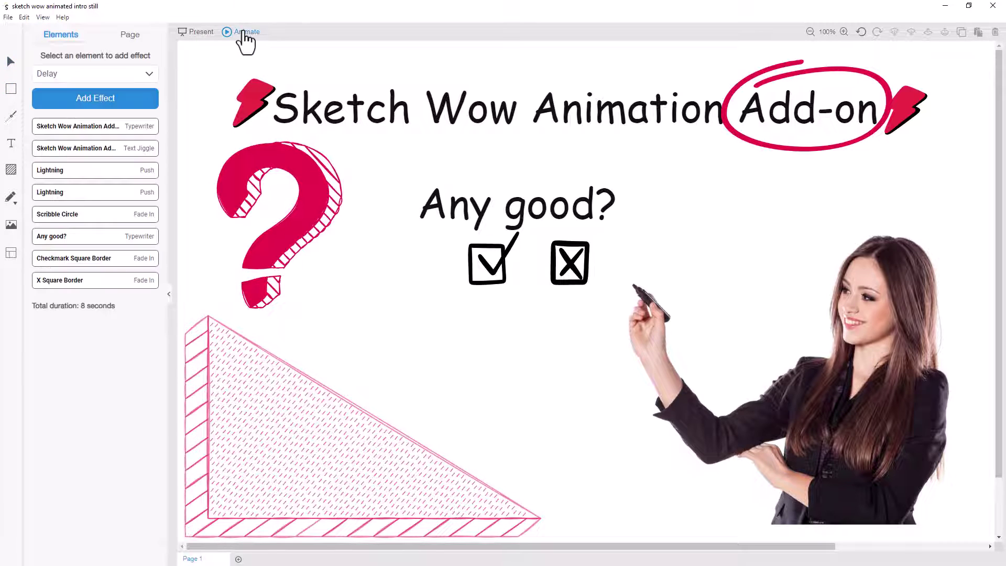
{"action": "left_click", "coordinate": [299, 168]}
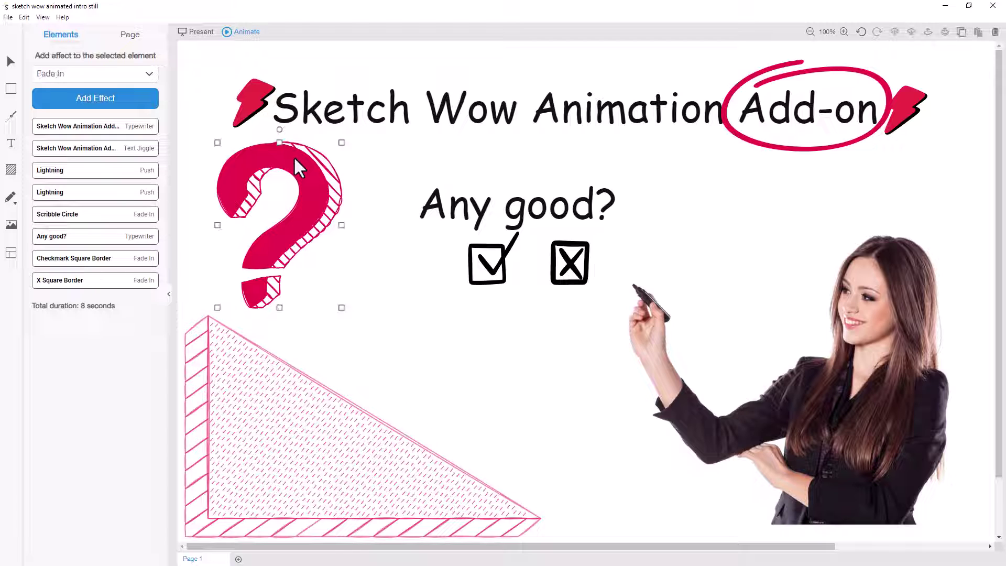
{"action": "left_click", "coordinate": [149, 73]}
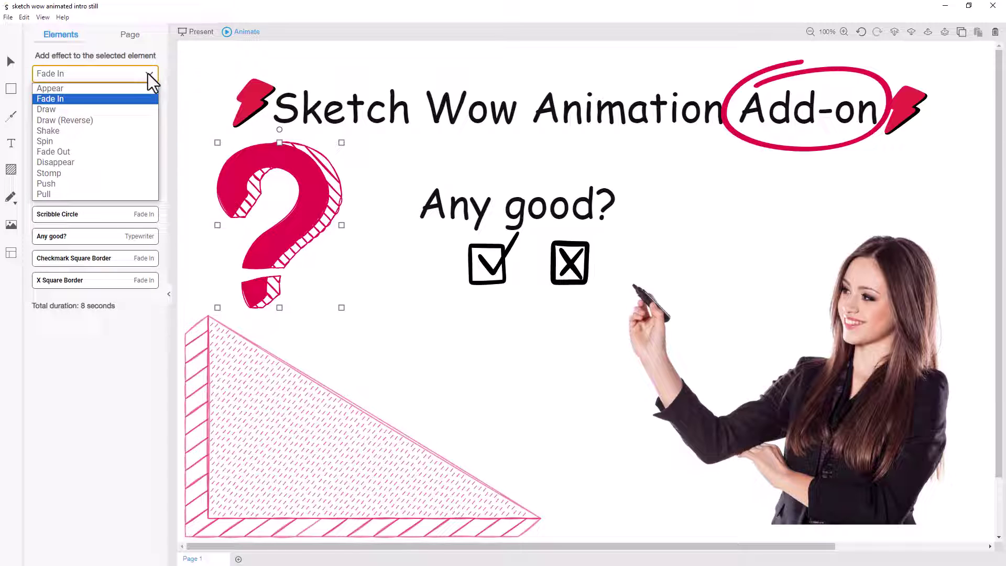
{"action": "left_click", "coordinate": [119, 111]}
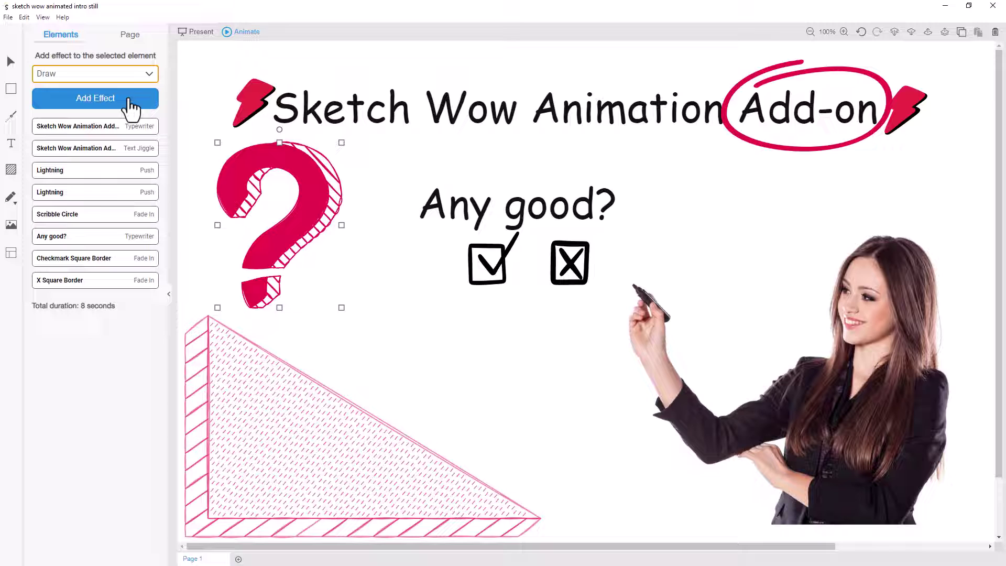
{"action": "left_click", "coordinate": [131, 106]}
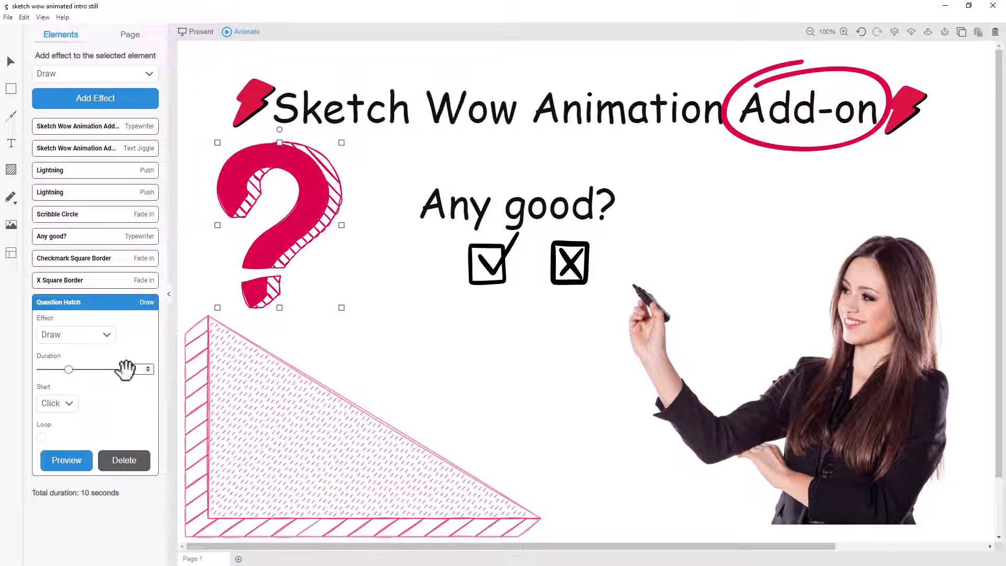
Step: Keep the Draw effect starting on click and move Question Hatch to the top of the order
{"action": "left_click", "coordinate": [68, 406]}
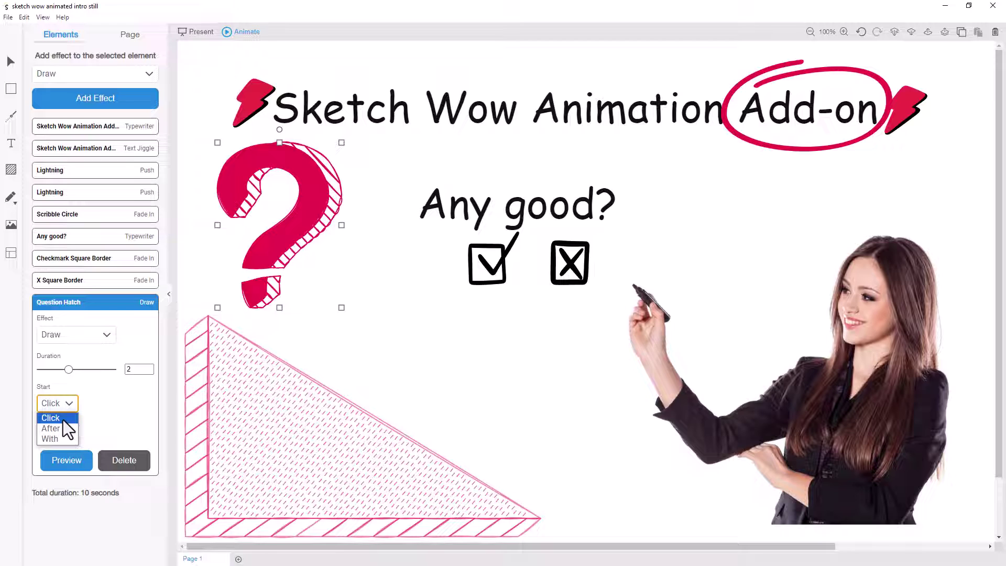
{"action": "left_click", "coordinate": [63, 419]}
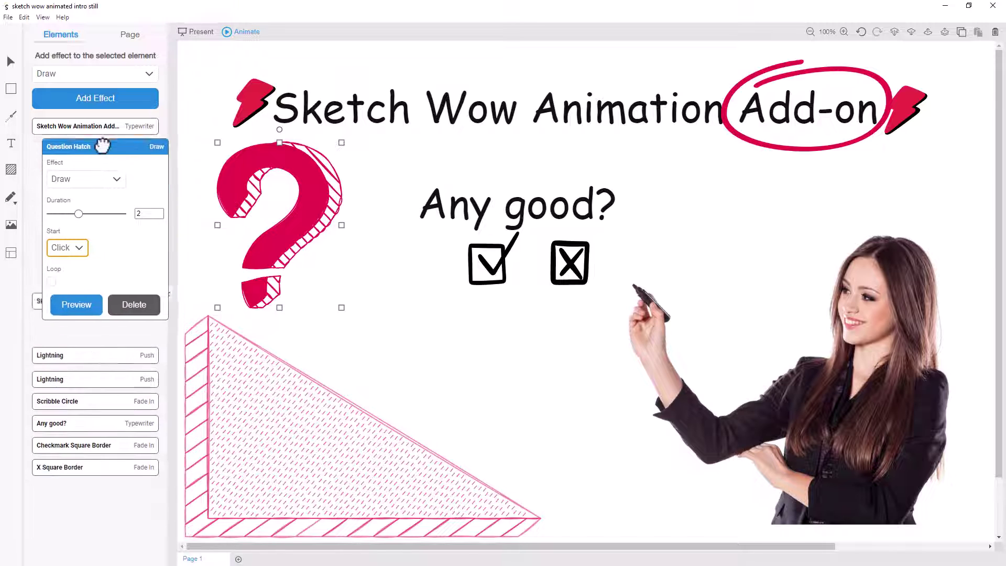
{"action": "left_click_drag", "start_coordinate": [92, 304], "coordinate": [131, 140]}
{"action": "left_click", "coordinate": [203, 85]}
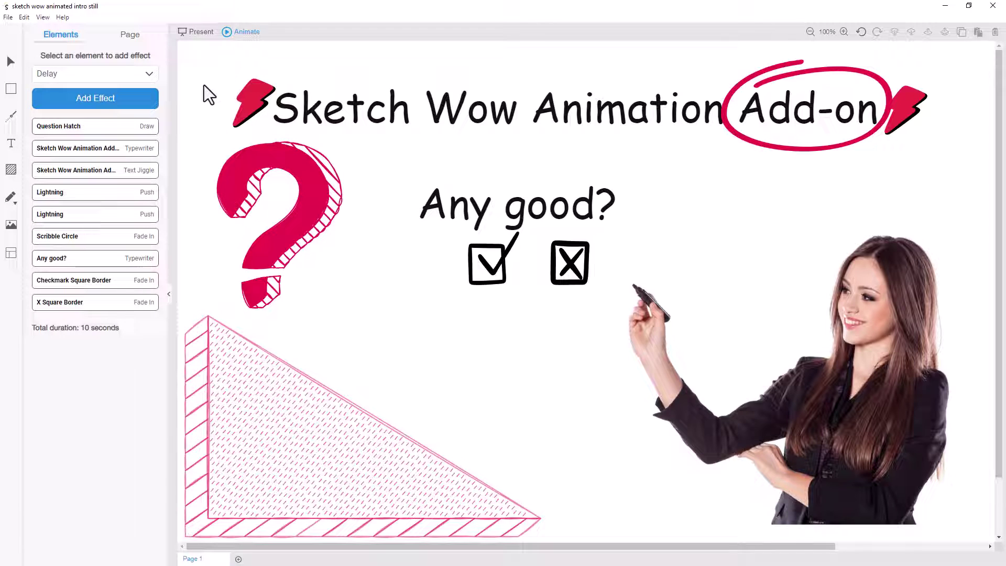
{"action": "left_click", "coordinate": [185, 36]}
Step: Reposition Question Hatch in the effect order and review the title's Typewriter effect unchanged
{"action": "left_click", "coordinate": [101, 127]}
{"action": "left_click_drag", "start_coordinate": [103, 134], "coordinate": [97, 124]}
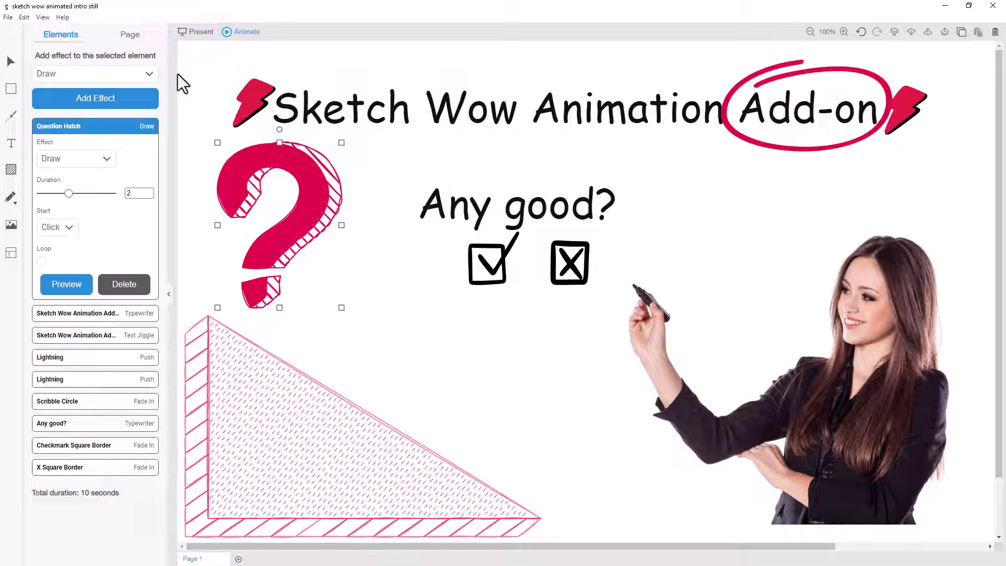
{"action": "left_click", "coordinate": [87, 314]}
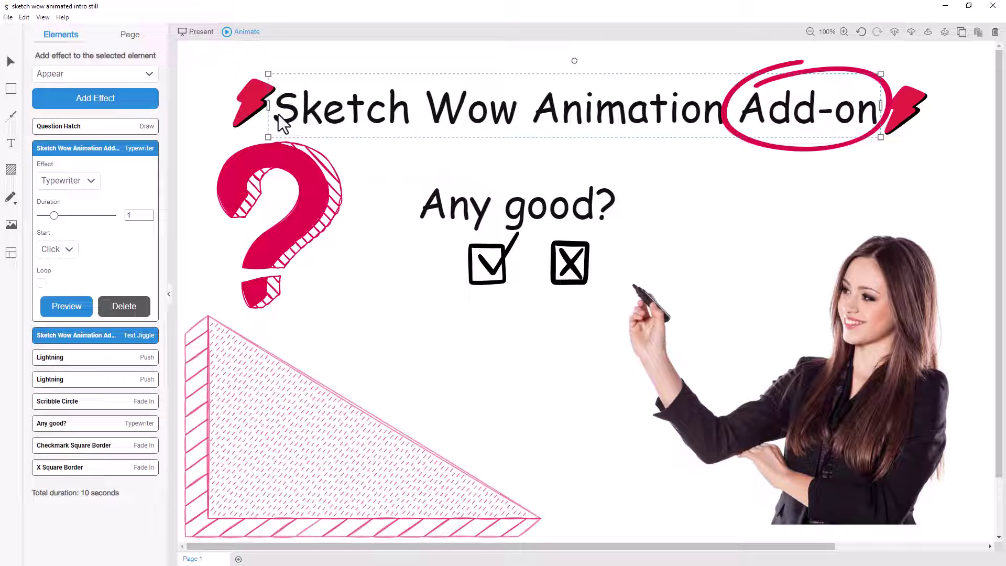
{"action": "left_click", "coordinate": [92, 182]}
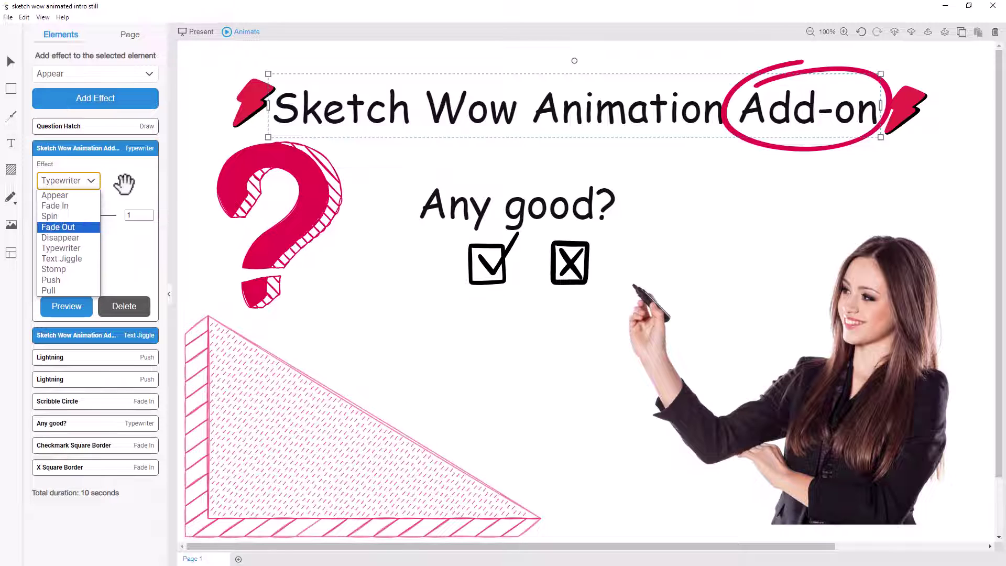
{"action": "left_click", "coordinate": [124, 183]}
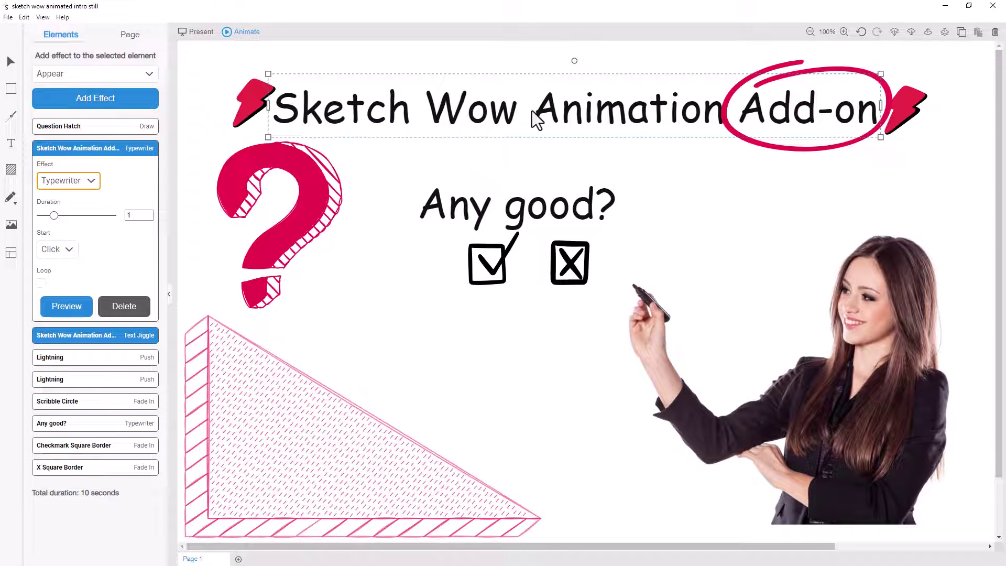
Step: Inspect the title's Text Jiggle effect types unchanged, then reopen Question Hatch's Draw settings
{"action": "left_click", "coordinate": [104, 335]}
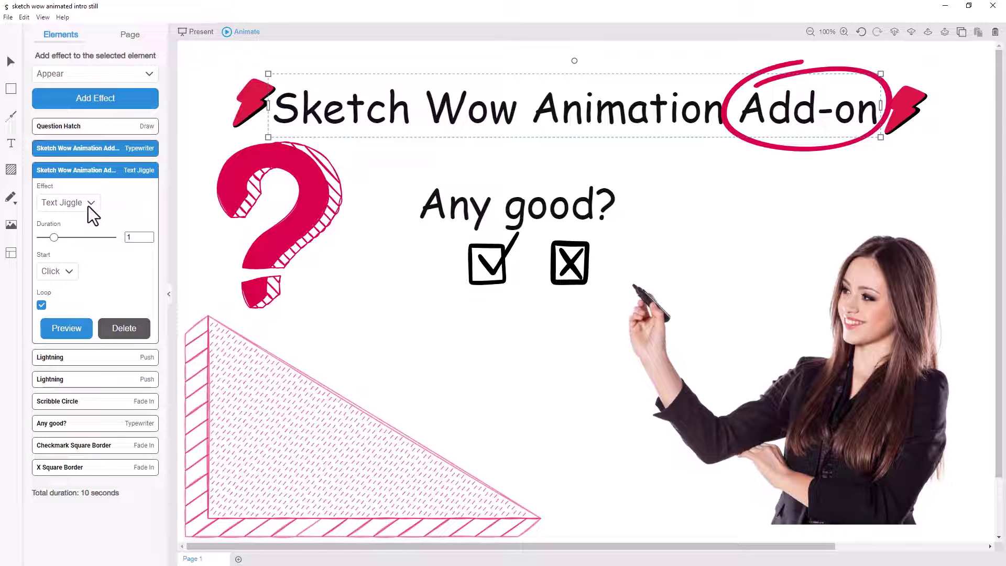
{"action": "left_click", "coordinate": [88, 206]}
{"action": "left_click", "coordinate": [88, 206]}
{"action": "left_click", "coordinate": [101, 128]}
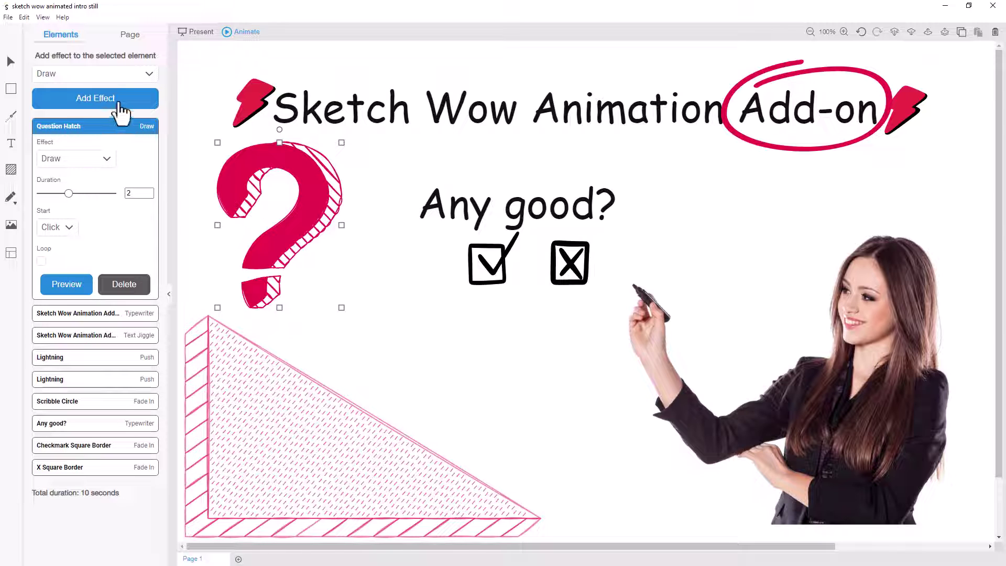
Step: Add a Shake effect to Question Hatch, place it right after Draw, and set it to loop
{"action": "left_click", "coordinate": [119, 111]}
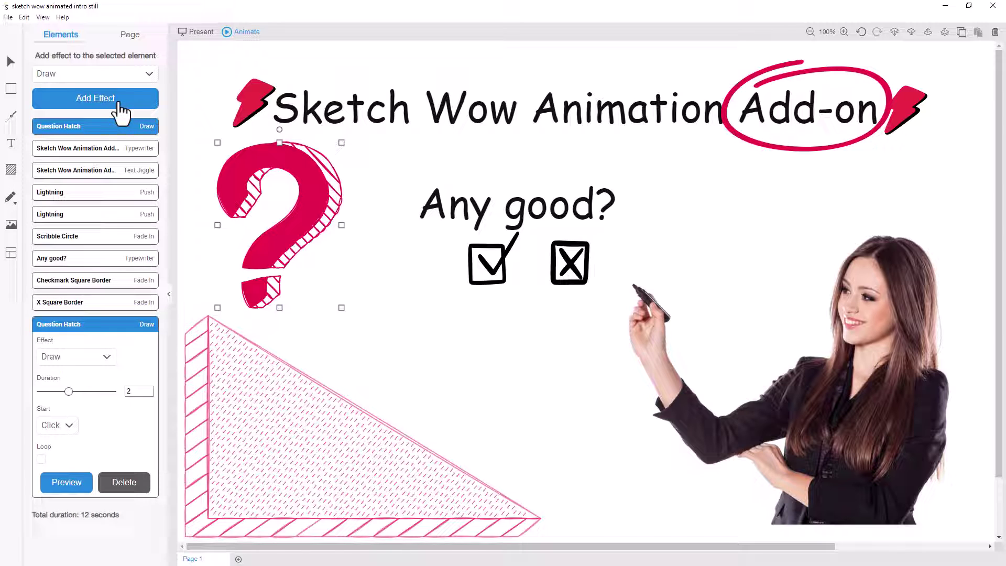
{"action": "left_click", "coordinate": [99, 358]}
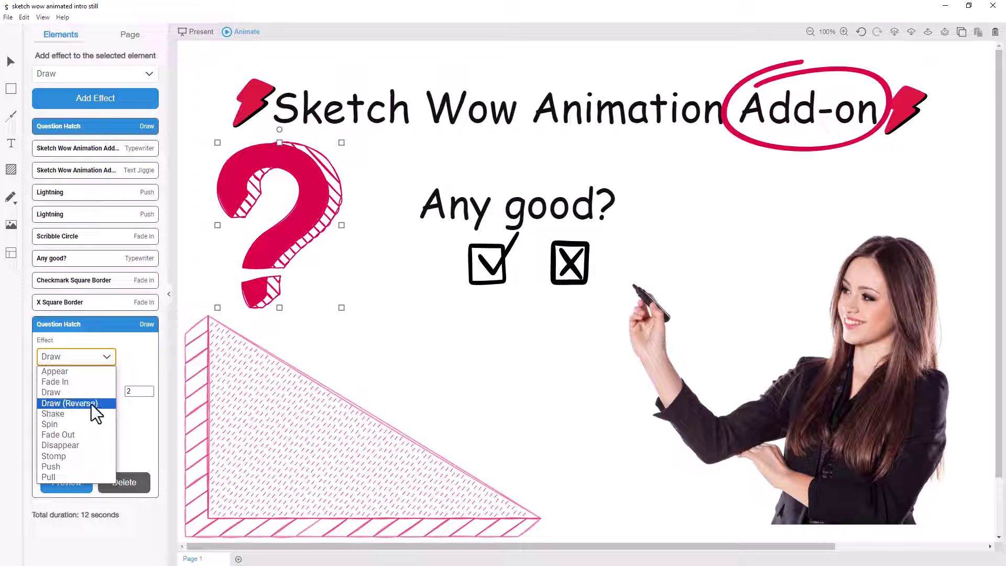
{"action": "left_click", "coordinate": [93, 415]}
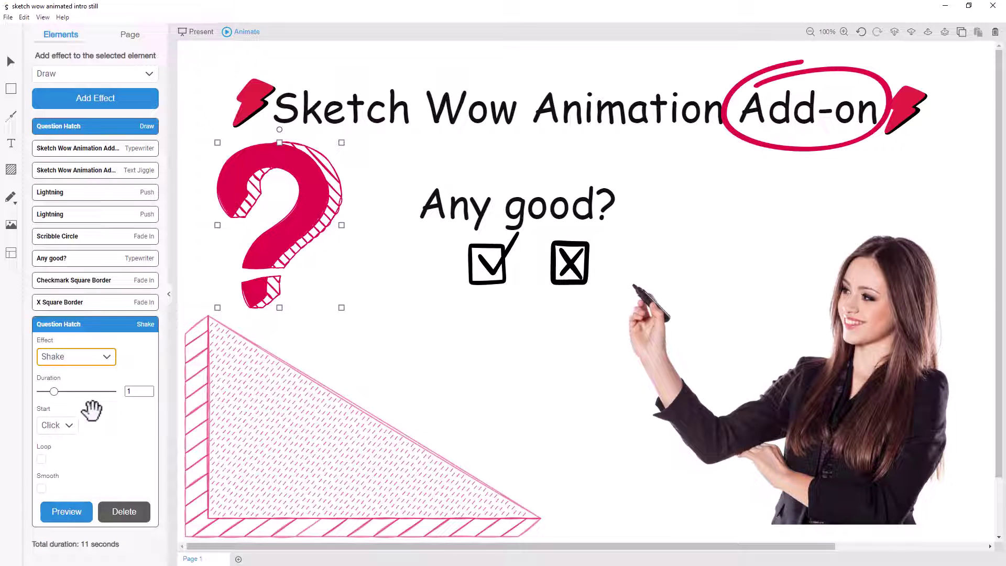
{"action": "left_click_drag", "start_coordinate": [89, 329], "coordinate": [101, 150]}
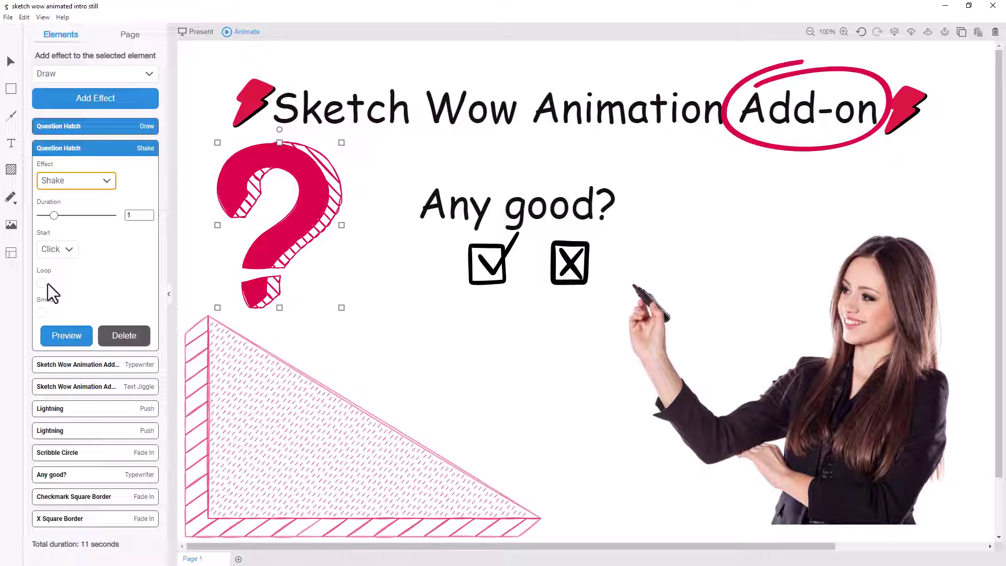
{"action": "left_click", "coordinate": [42, 284]}
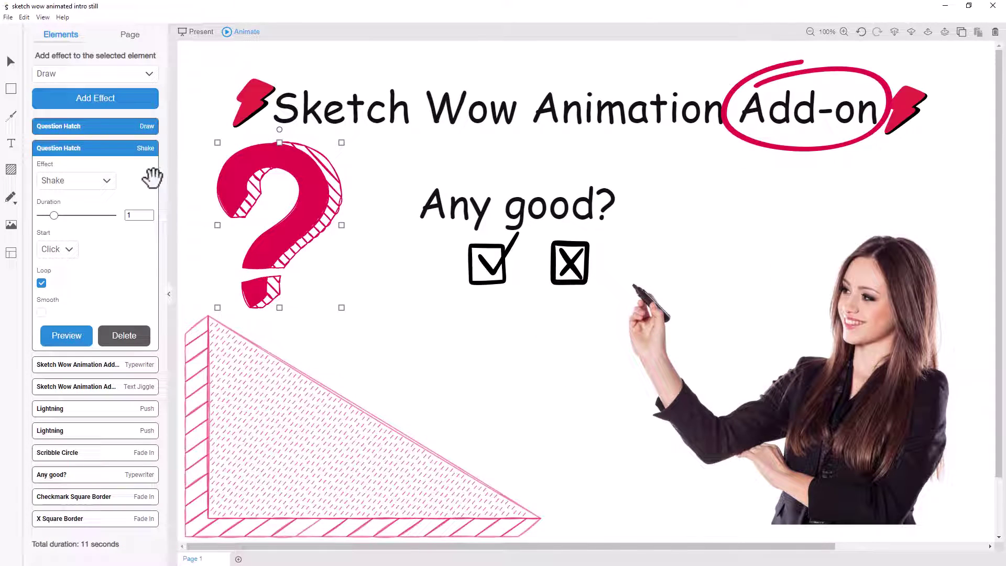
Step: Review the title's effects and both lightning bolts' Push effects
{"action": "left_click", "coordinate": [344, 114]}
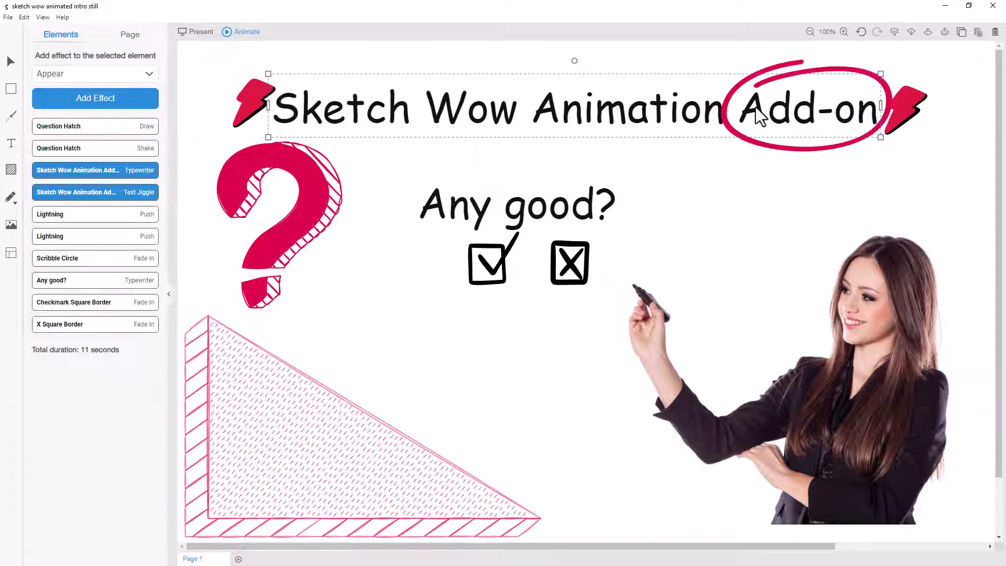
{"action": "left_click", "coordinate": [117, 223]}
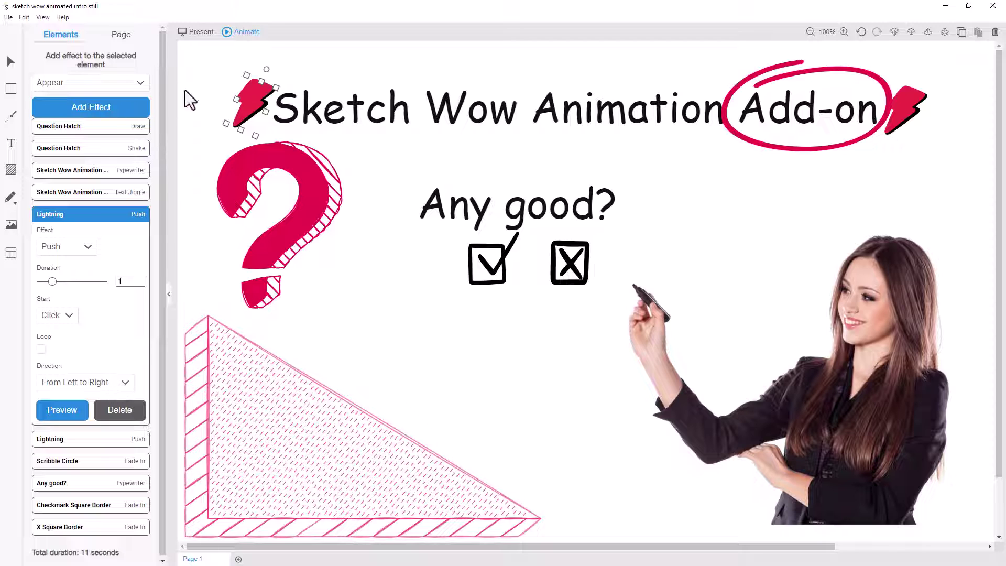
{"action": "left_click", "coordinate": [119, 440]}
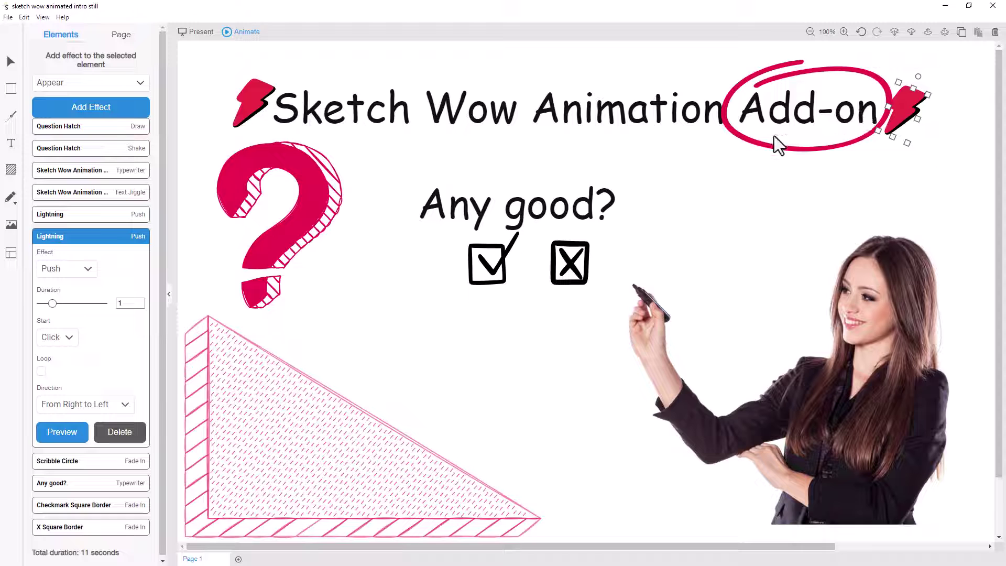
Step: Review the Scribble Circle, 'Any good?' Typewriter and checkmark Fade In effects unchanged, then deselect
{"action": "left_click", "coordinate": [98, 462]}
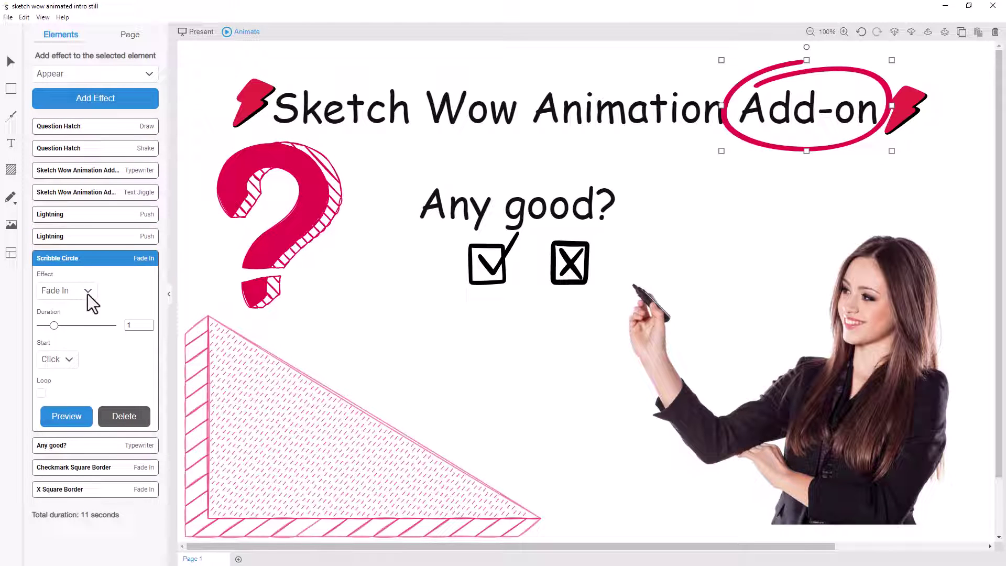
{"action": "left_click", "coordinate": [87, 295]}
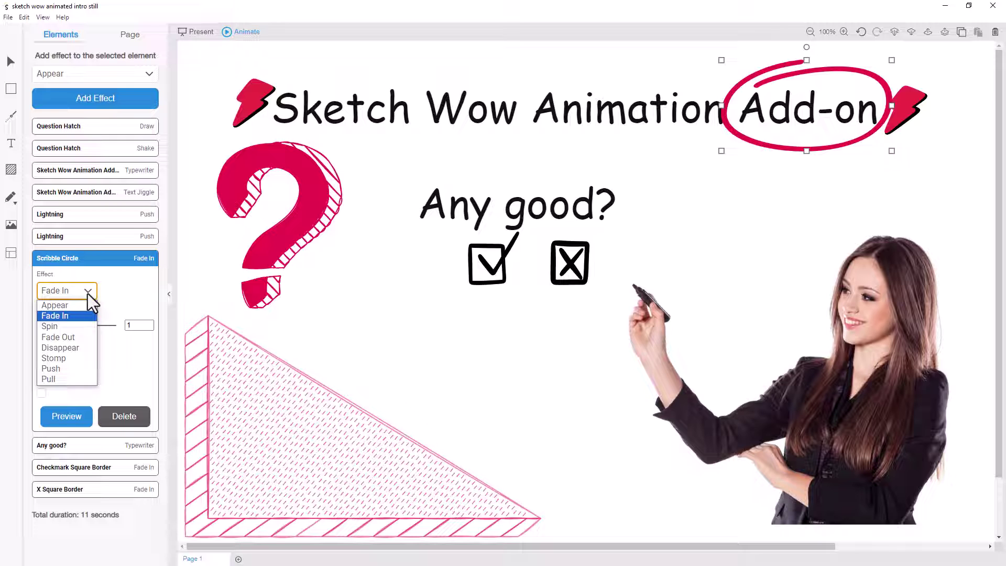
{"action": "left_click", "coordinate": [88, 293]}
{"action": "left_click", "coordinate": [105, 448]}
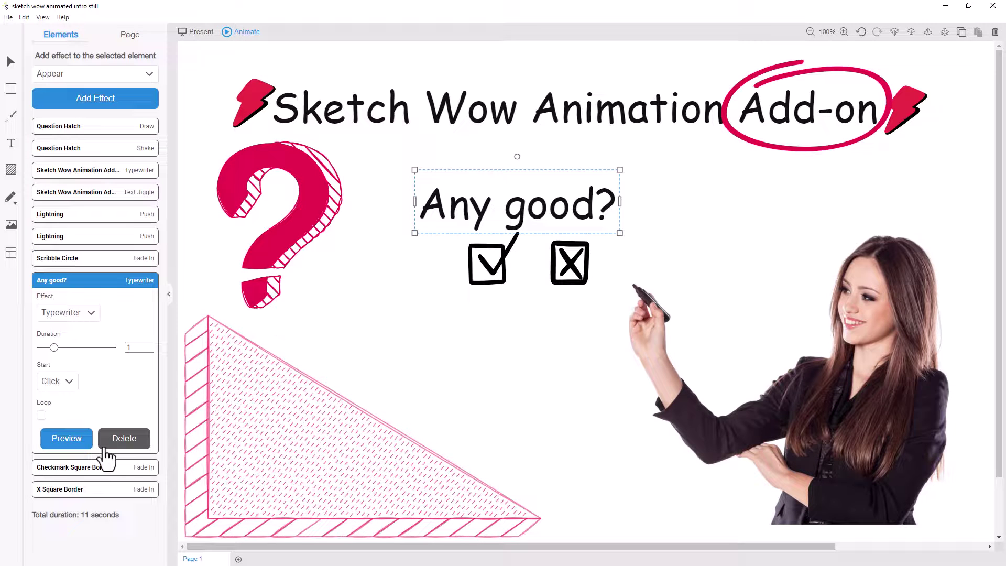
{"action": "left_click", "coordinate": [103, 470]}
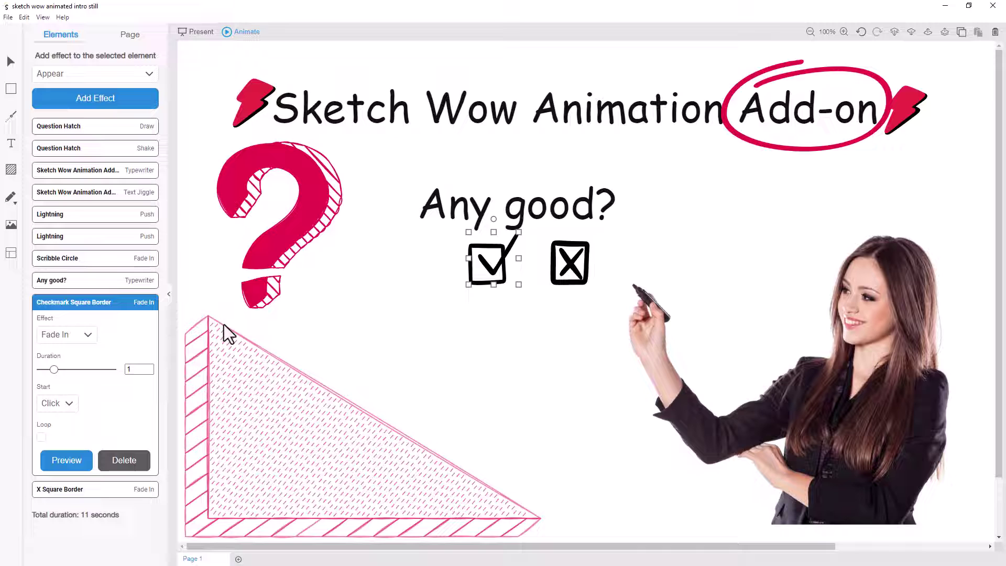
{"action": "left_click", "coordinate": [203, 58]}
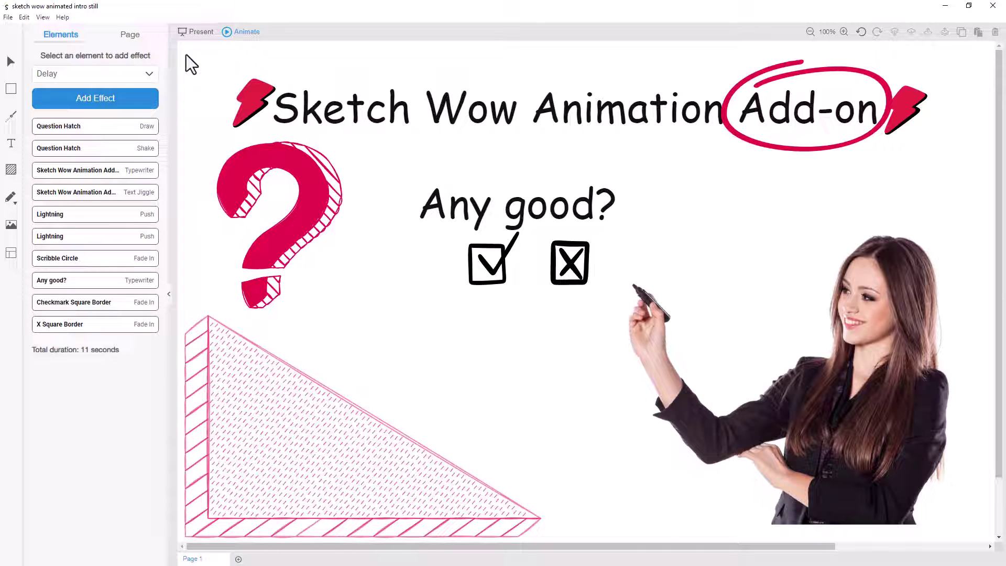
Step: Open the export settings and turn off Fit To Content
{"action": "left_click", "coordinate": [10, 18]}
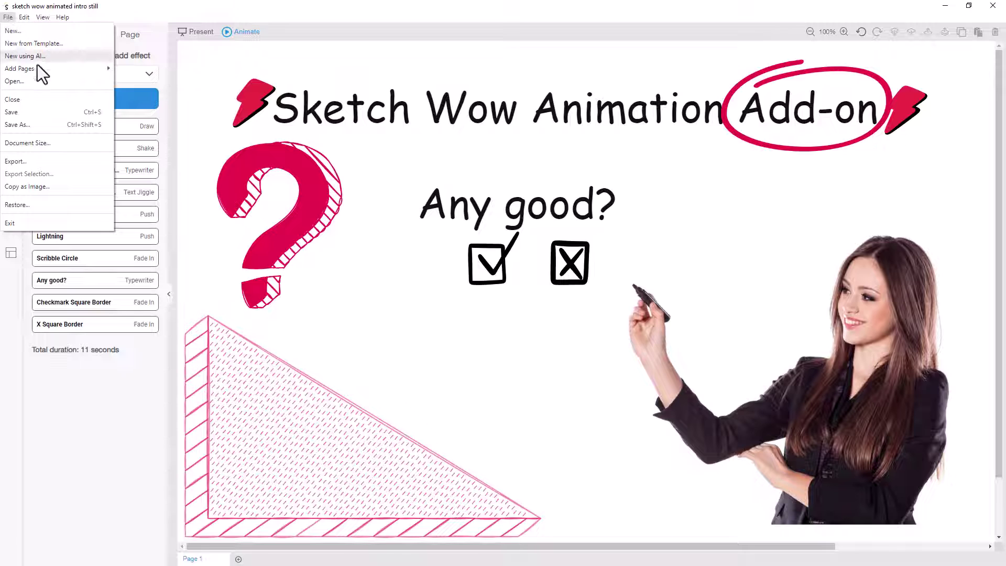
{"action": "left_click", "coordinate": [50, 160]}
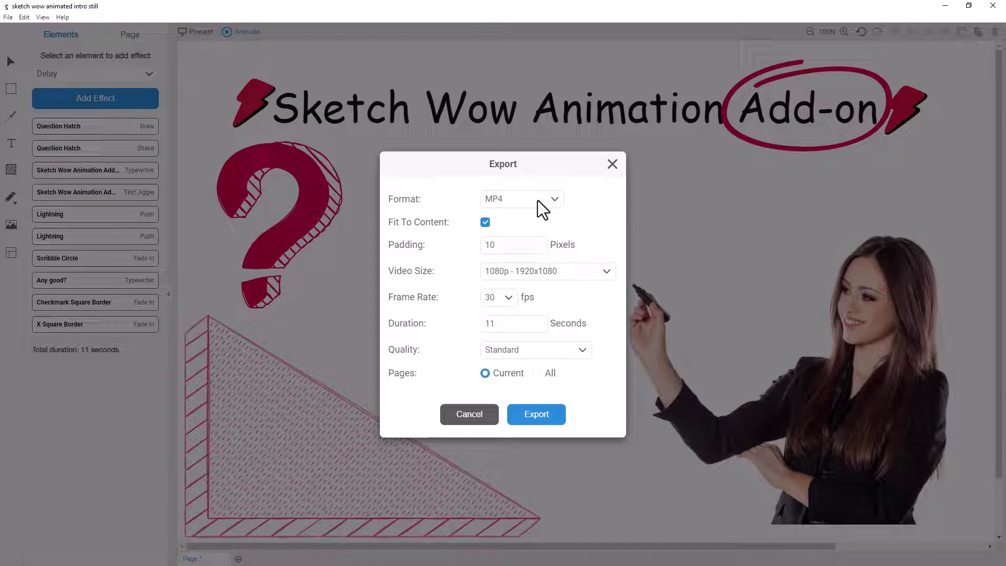
{"action": "left_click", "coordinate": [485, 223]}
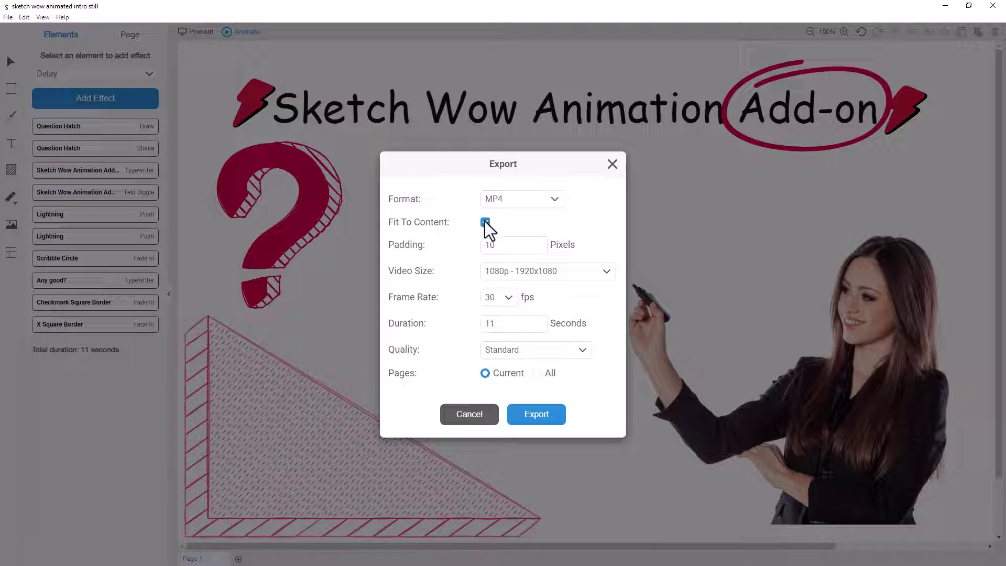
Step: Keep the 1080p size, 30 fps and Standard quality, and check the available export formats
{"action": "left_click", "coordinate": [542, 258]}
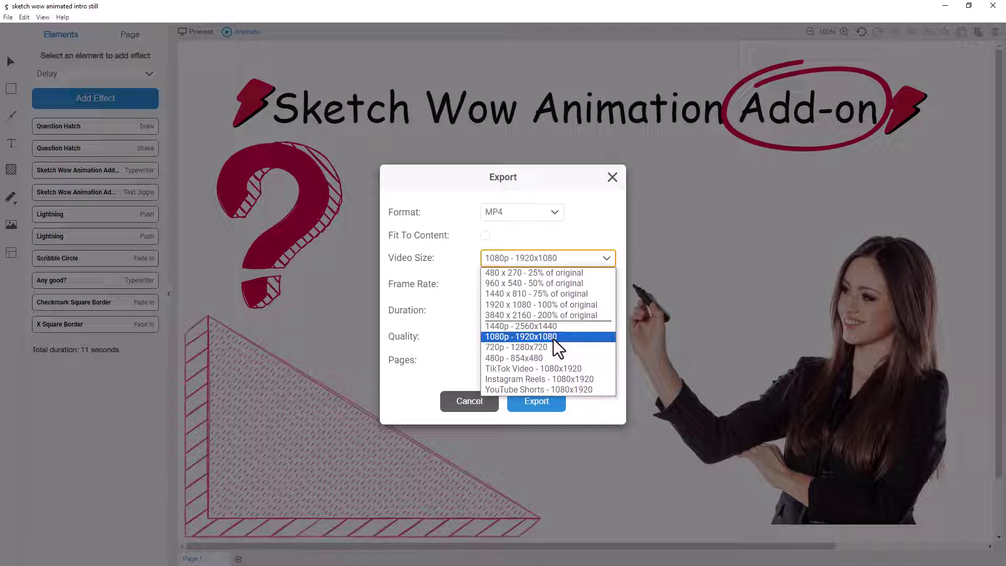
{"action": "left_click", "coordinate": [553, 339]}
{"action": "left_click", "coordinate": [502, 288]}
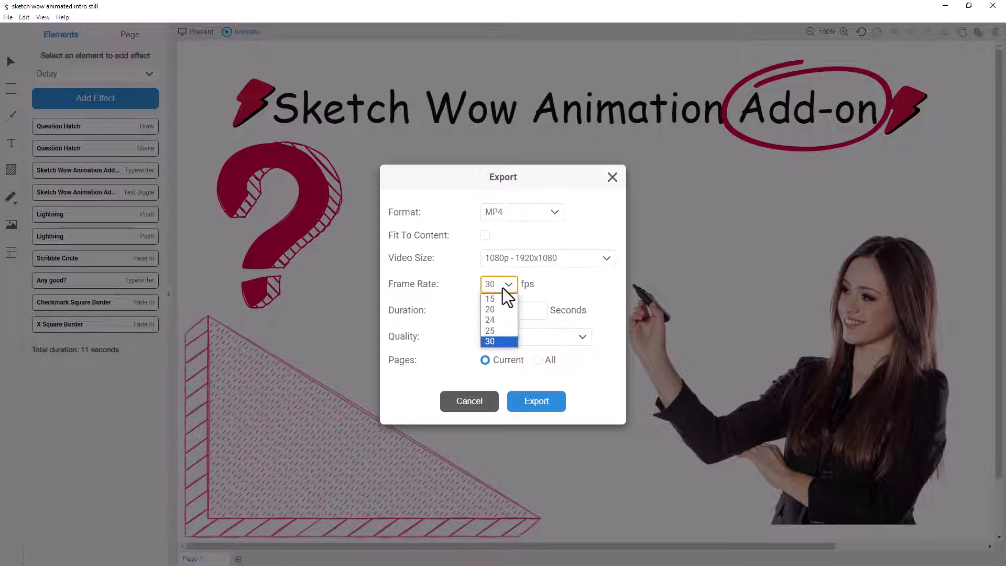
{"action": "left_click", "coordinate": [499, 339]}
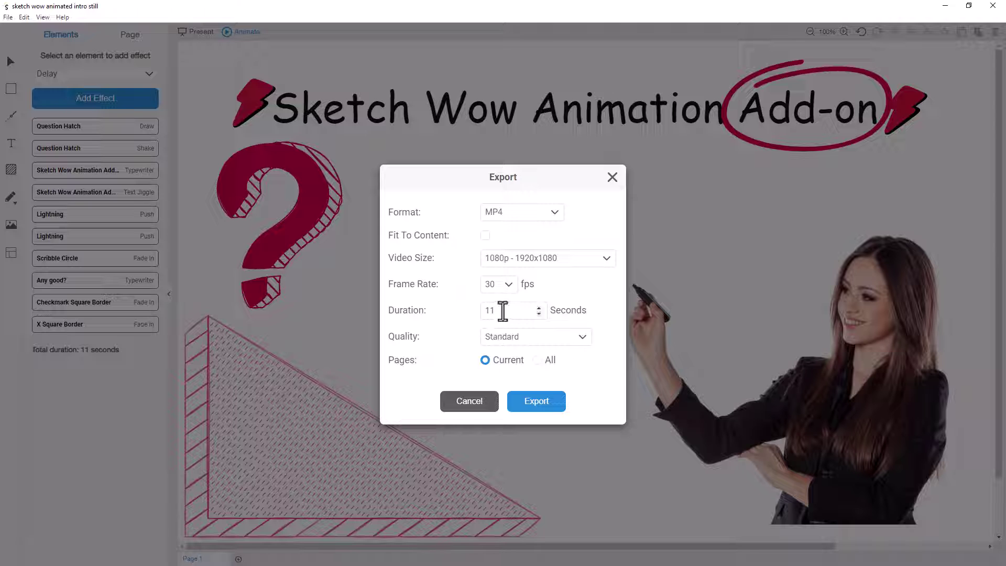
{"action": "mouse_move", "coordinate": [515, 310]}
{"action": "left_click", "coordinate": [568, 338]}
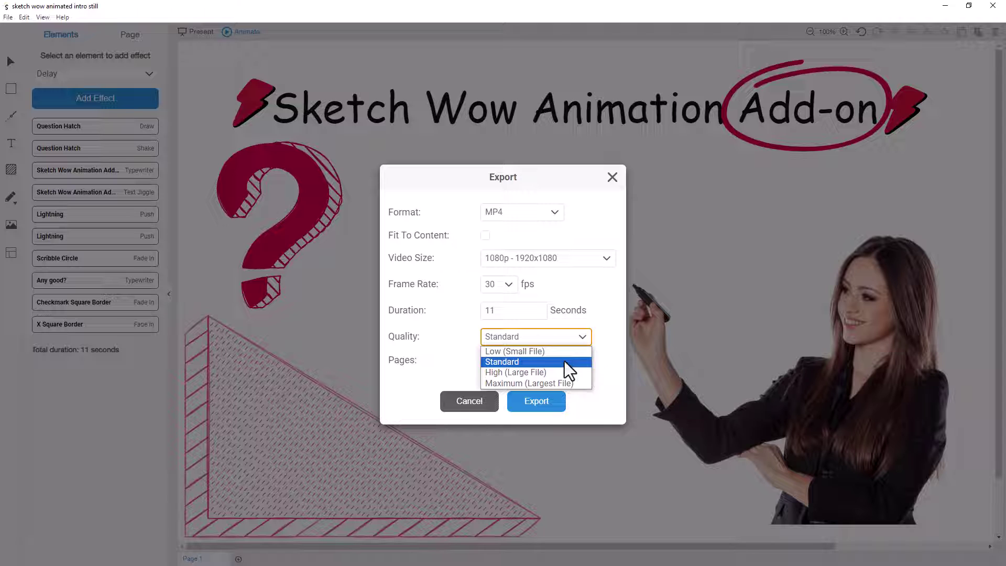
{"action": "left_click", "coordinate": [564, 361]}
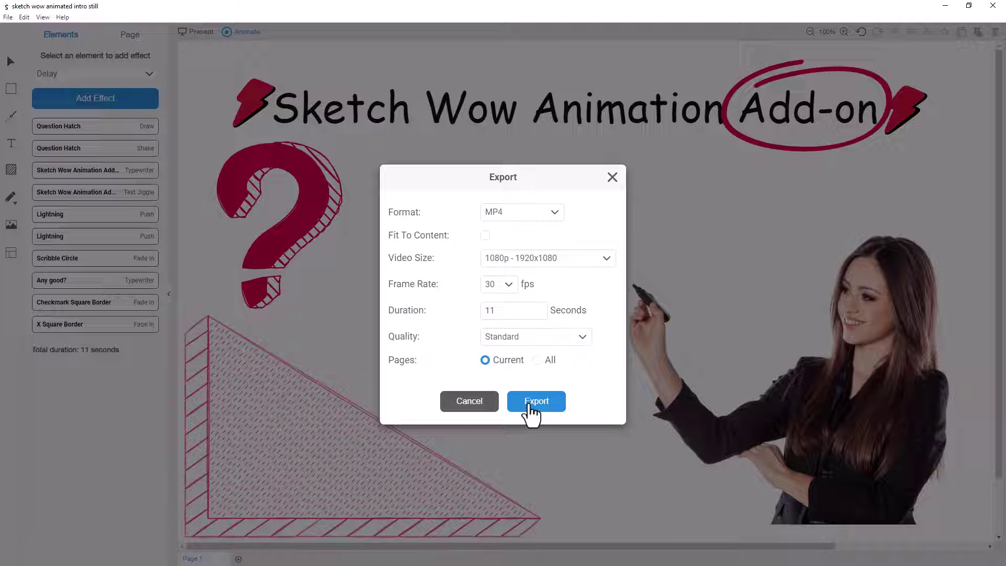
{"action": "left_click", "coordinate": [551, 209]}
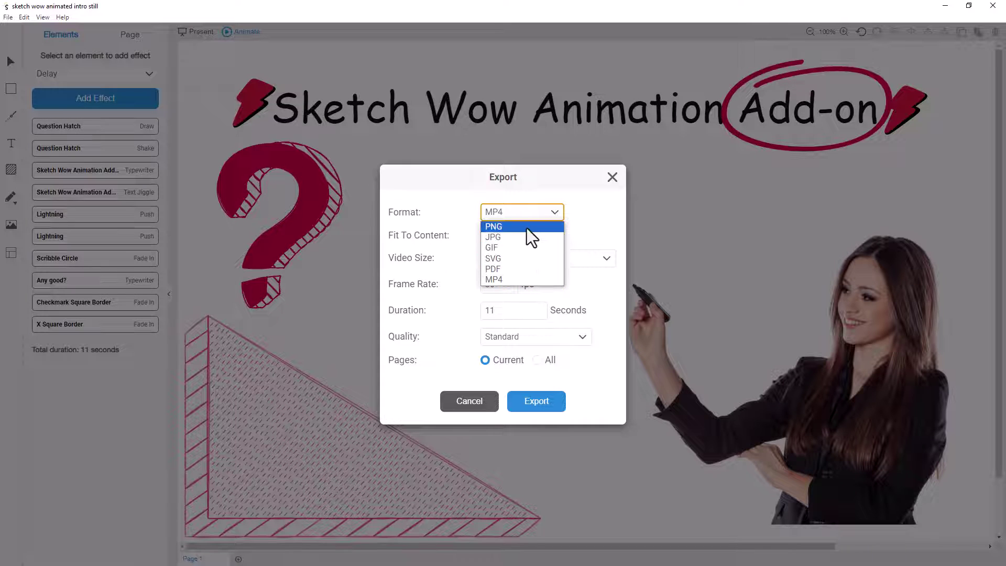
{"action": "left_click", "coordinate": [618, 179]}
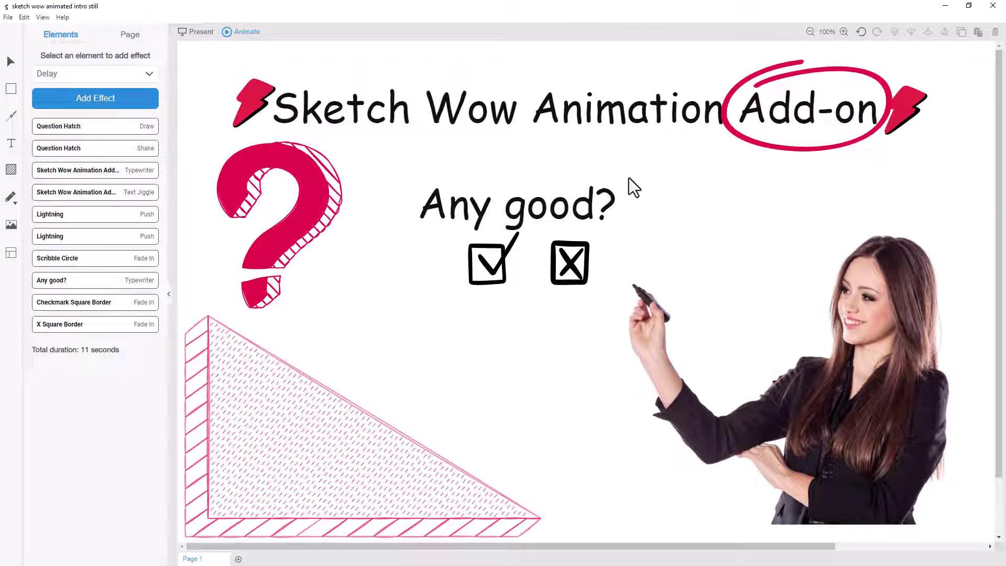